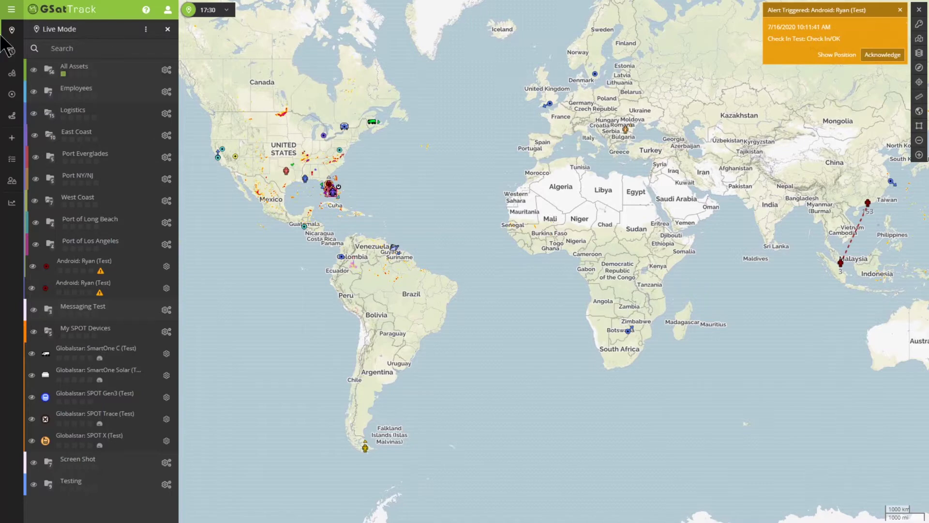
# Read the Activity Report description in the reports overview and open that report.
pyautogui.click(11, 205)
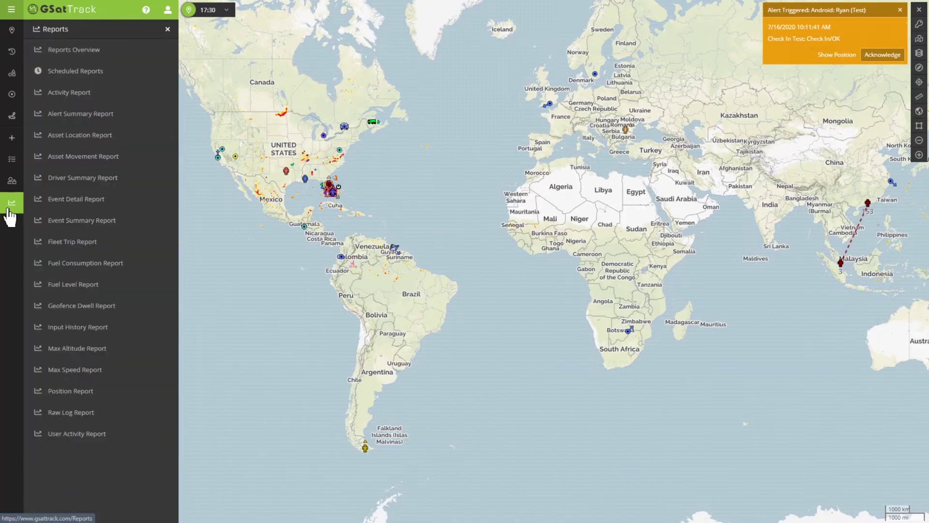
pyautogui.click(104, 61)
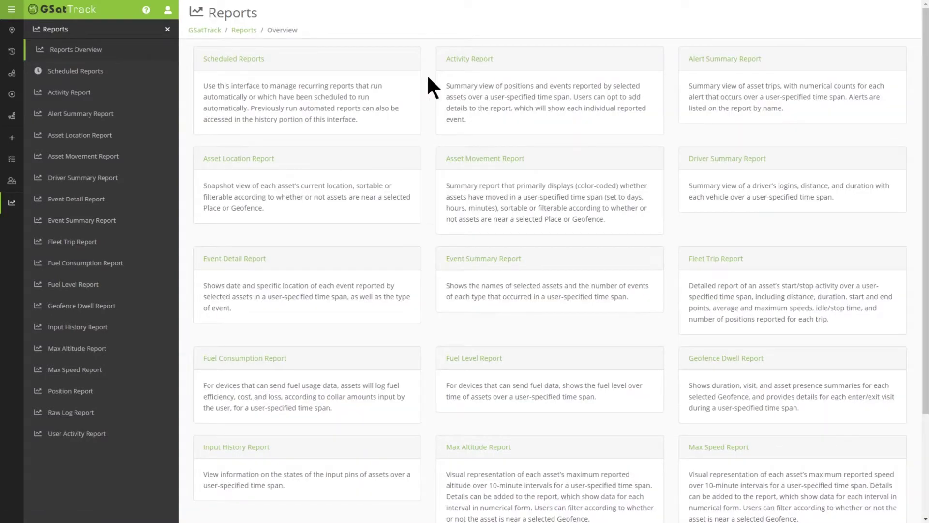
pyautogui.moveTo(446, 86); pyautogui.dragTo(524, 118)
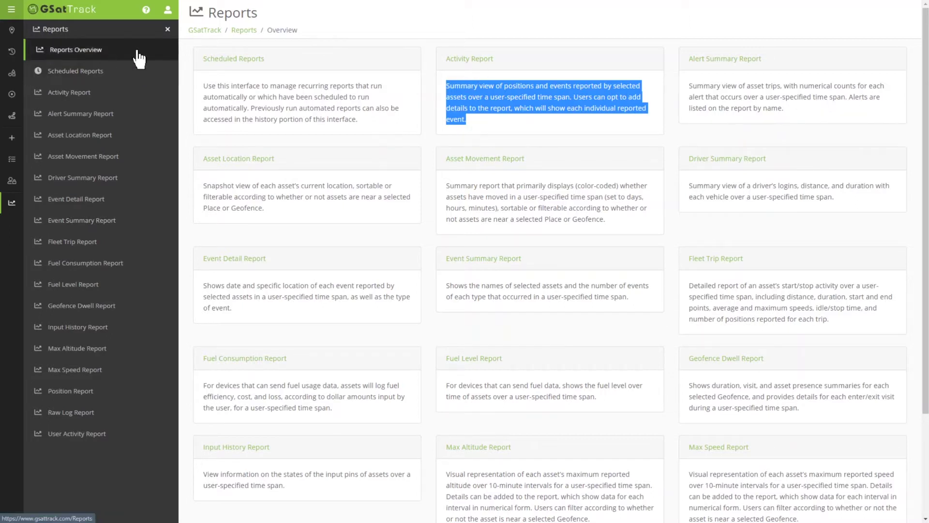
pyautogui.click(459, 60)
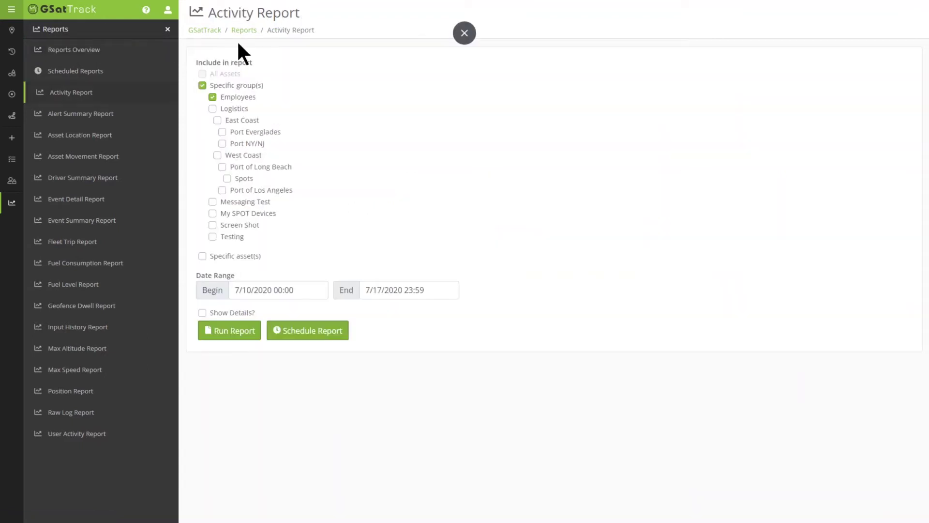
# Include the Employees group in the Activity Report and enable the selection of specific assets.
pyautogui.click(201, 87)
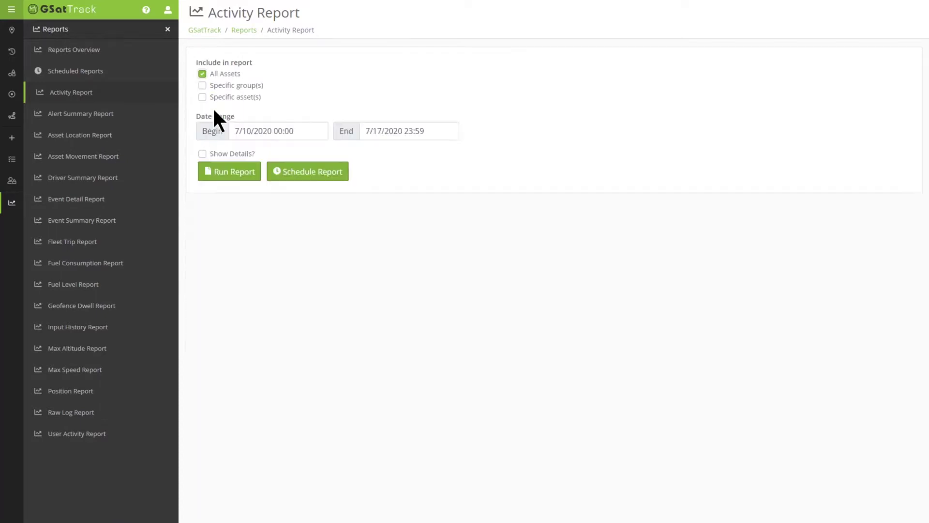
pyautogui.click(203, 85)
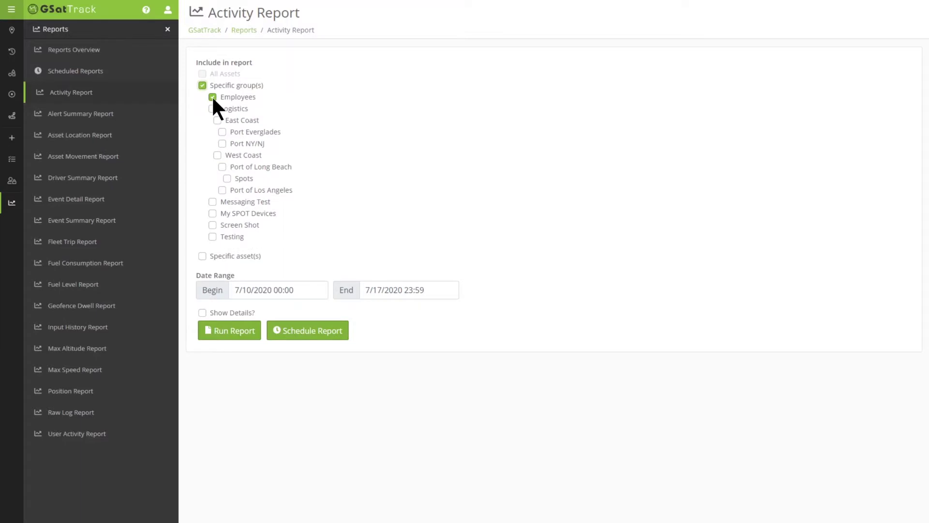
pyautogui.click(203, 86)
pyautogui.click(203, 85)
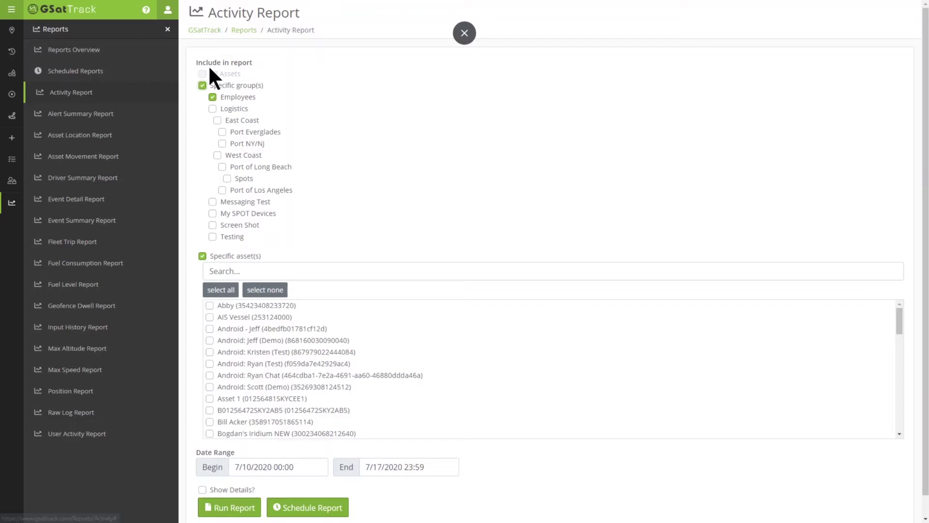
pyautogui.scroll(-2, 465, 143)
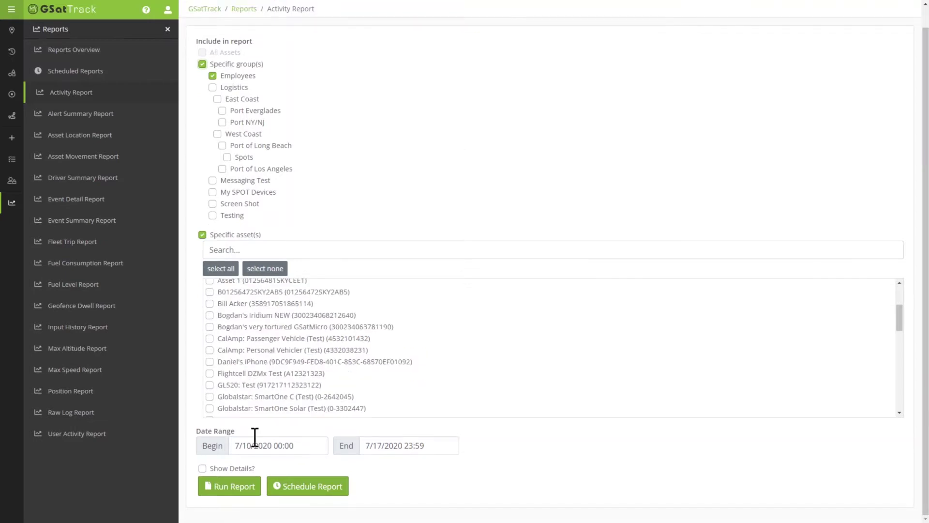
# Set the report's begin date to 7/1/2020 00:00, run the Activity Report and bring up its results.
pyautogui.click(308, 442)
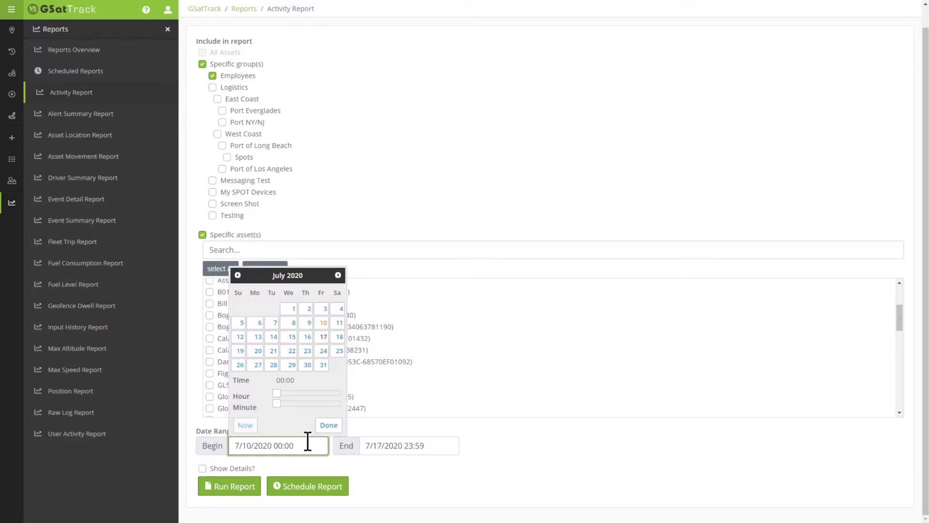
pyautogui.click(293, 309)
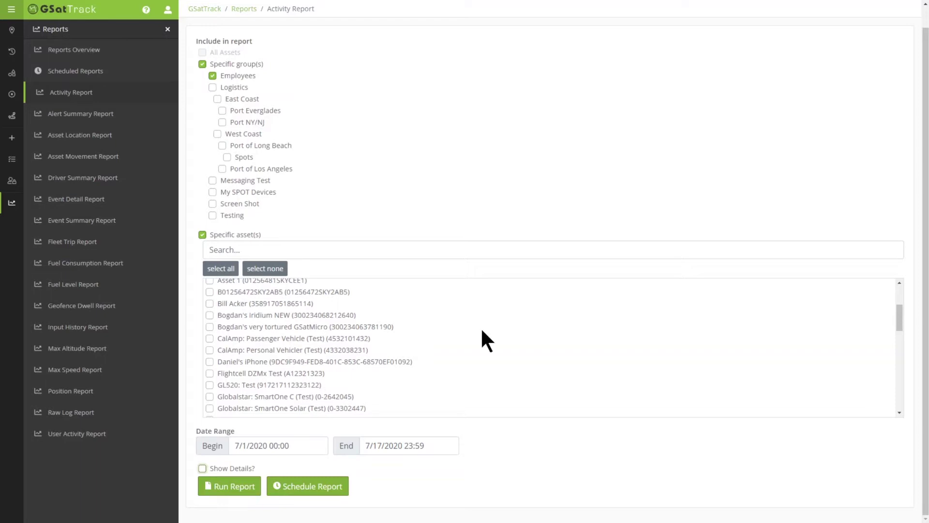
pyautogui.click(242, 490)
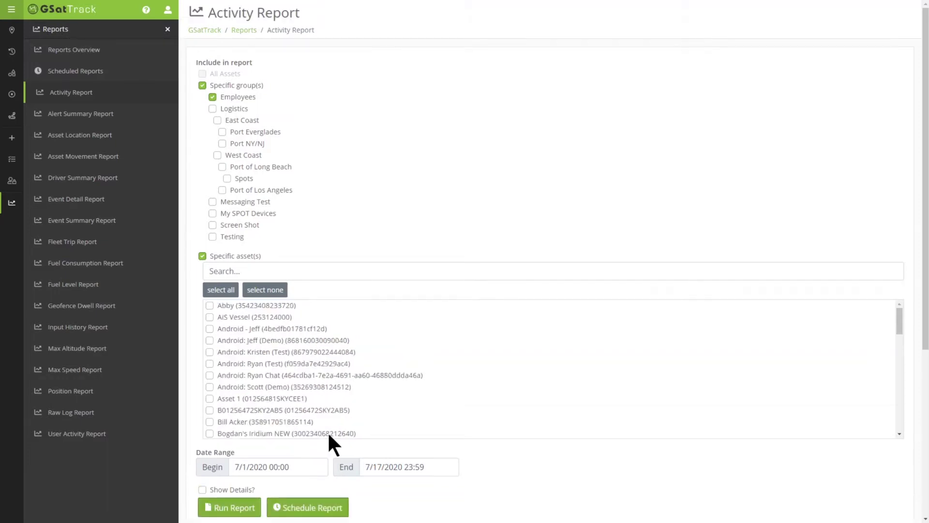
pyautogui.scroll(-5, 328, 431)
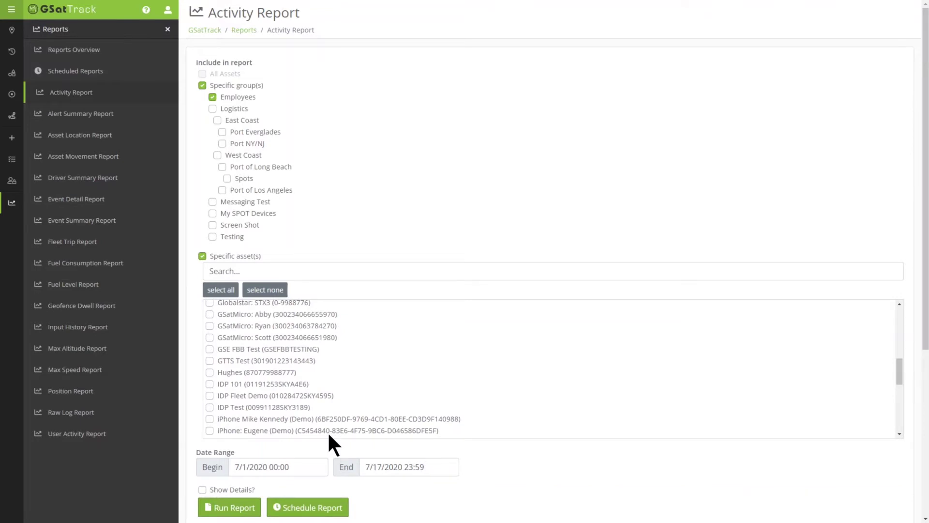
pyautogui.scroll(-6, 327, 431)
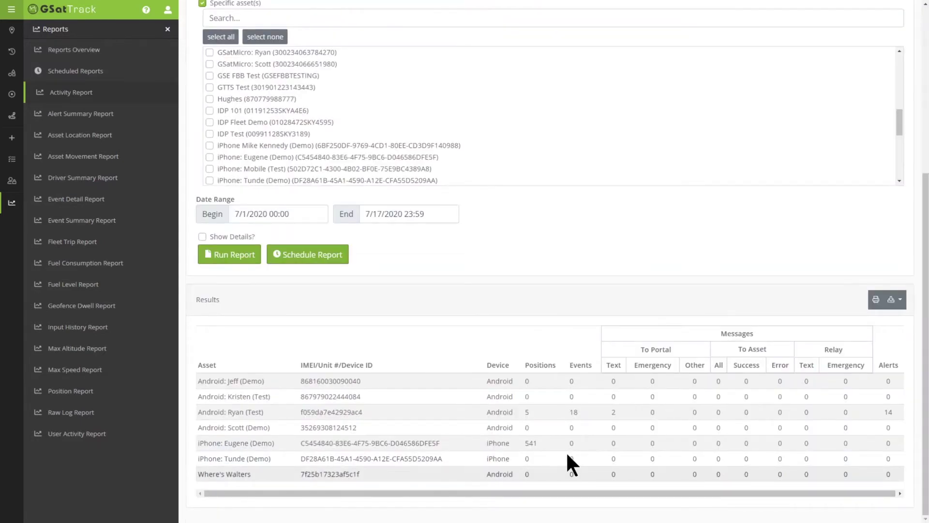
# Check the export formats offered for the results and highlight the alert count of the Android test asset that has events.
pyautogui.click(893, 300)
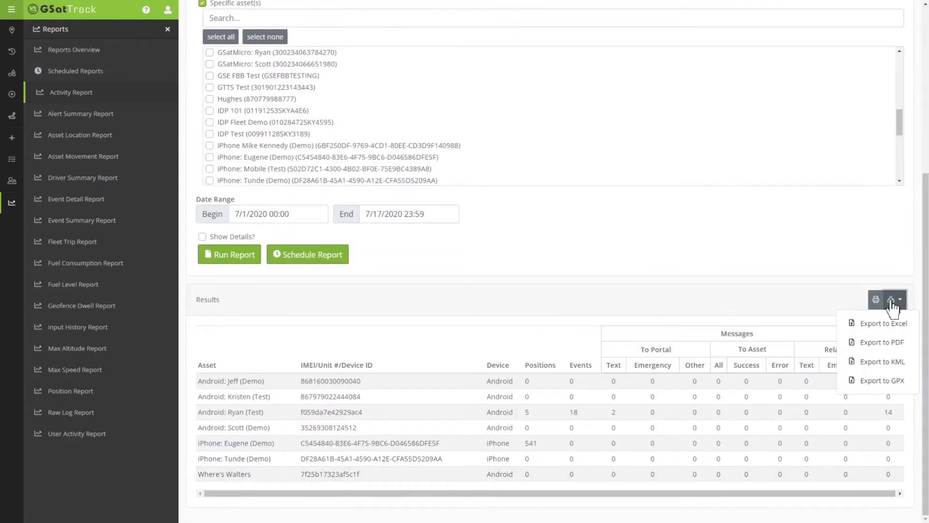
pyautogui.click(890, 375)
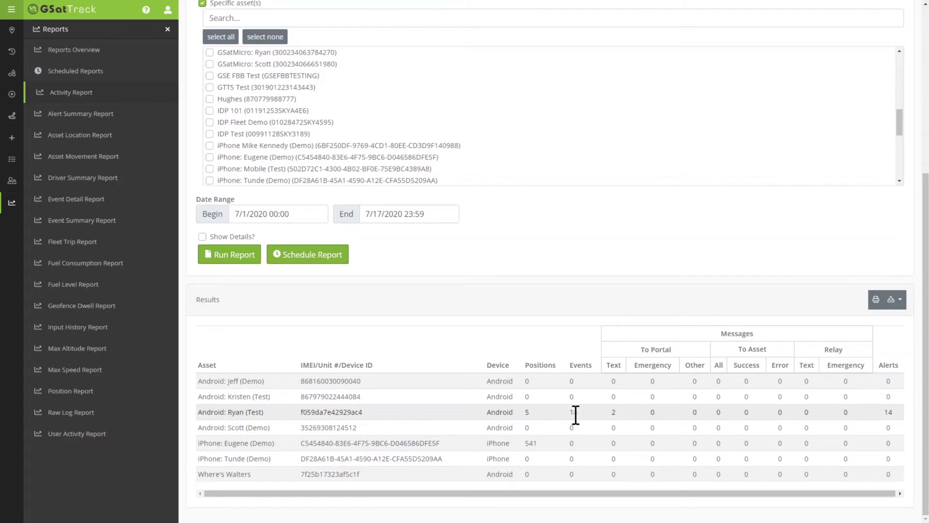
pyautogui.doubleClick(894, 412)
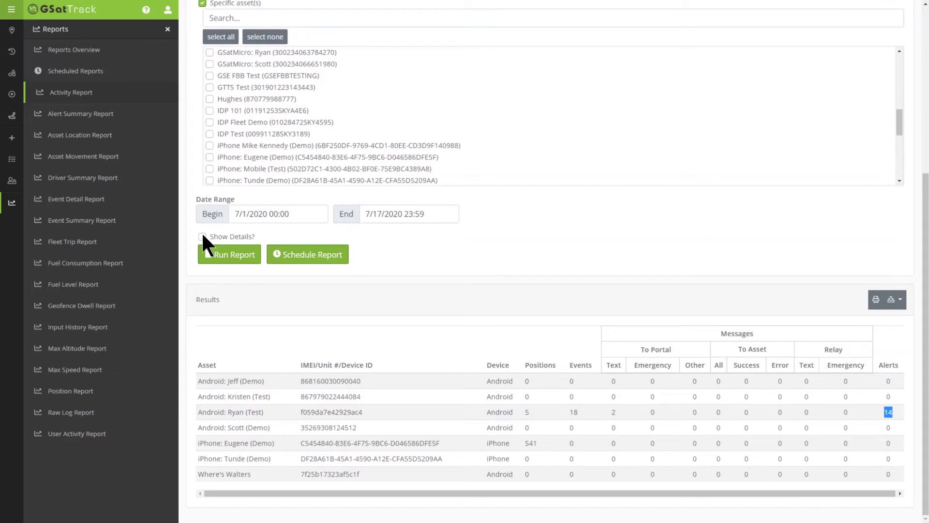
# Rerun the Activity Report with details shown and expand the positions and events of the Android test asset with alerts.
pyautogui.click(202, 237)
pyautogui.click(230, 260)
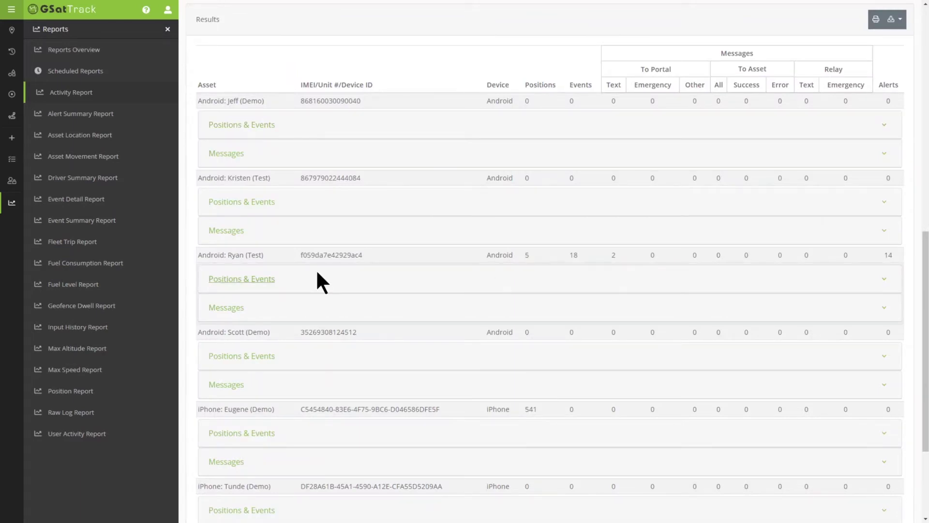
pyautogui.click(247, 280)
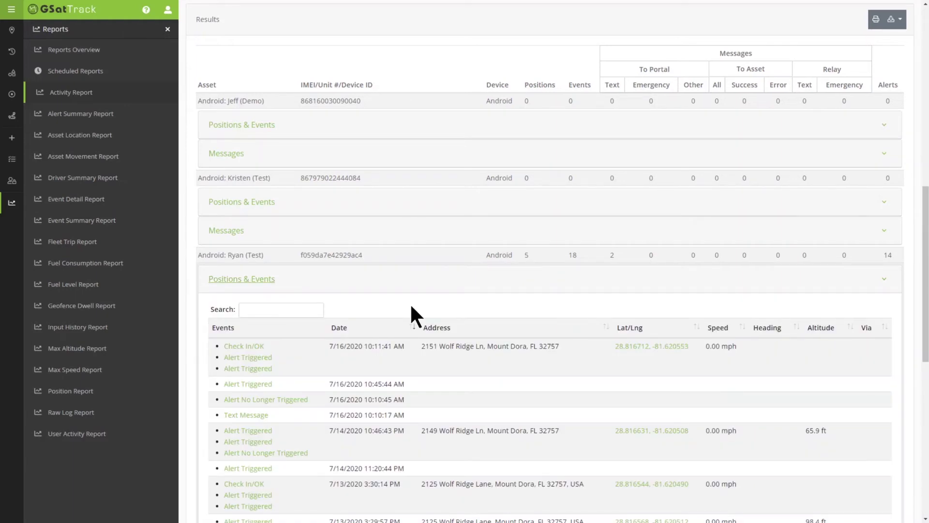
pyautogui.scroll(-5, 412, 306)
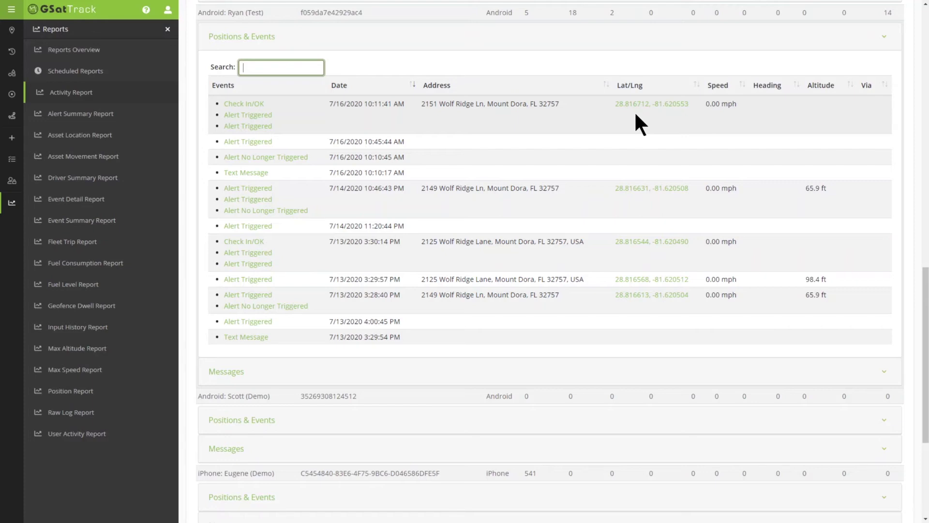
# View the event details of a check-in and of a Heartbeat alert for the Android test asset, closing each one.
pyautogui.click(541, 244)
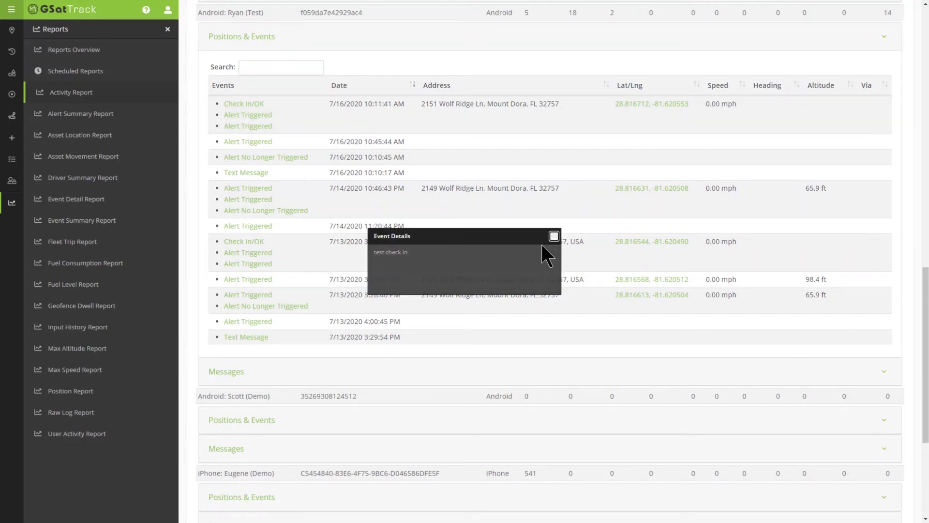
pyautogui.click(554, 237)
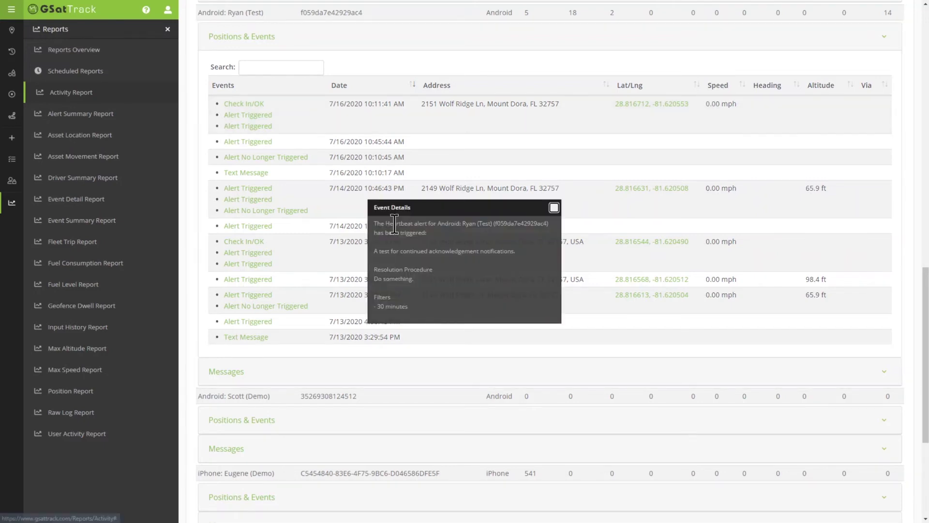
pyautogui.moveTo(374, 223); pyautogui.dragTo(415, 312)
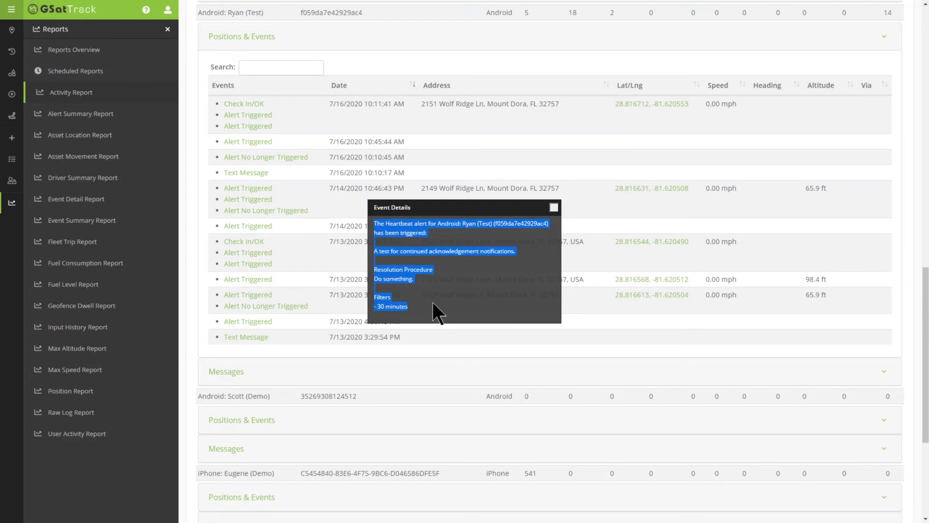
pyautogui.press('Escape')
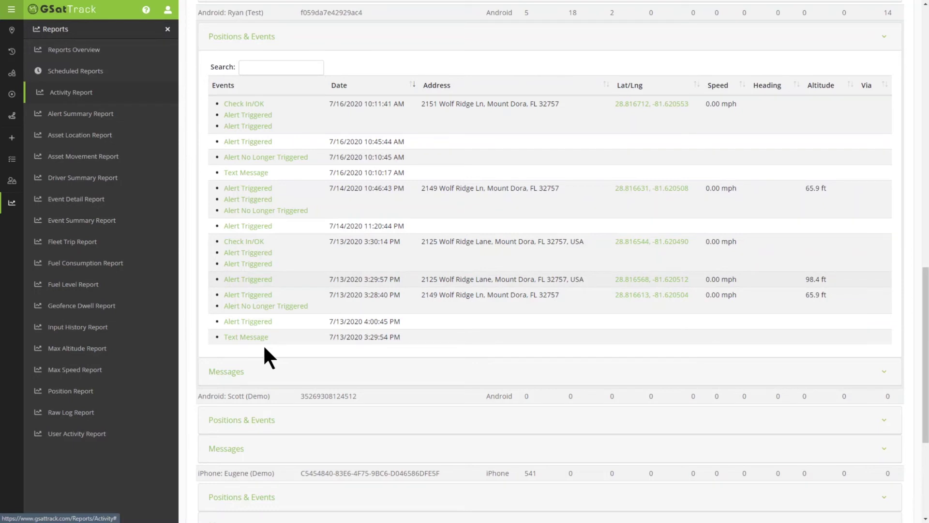
# View the Android test asset's messages and expand its positions and events again.
pyautogui.click(266, 370)
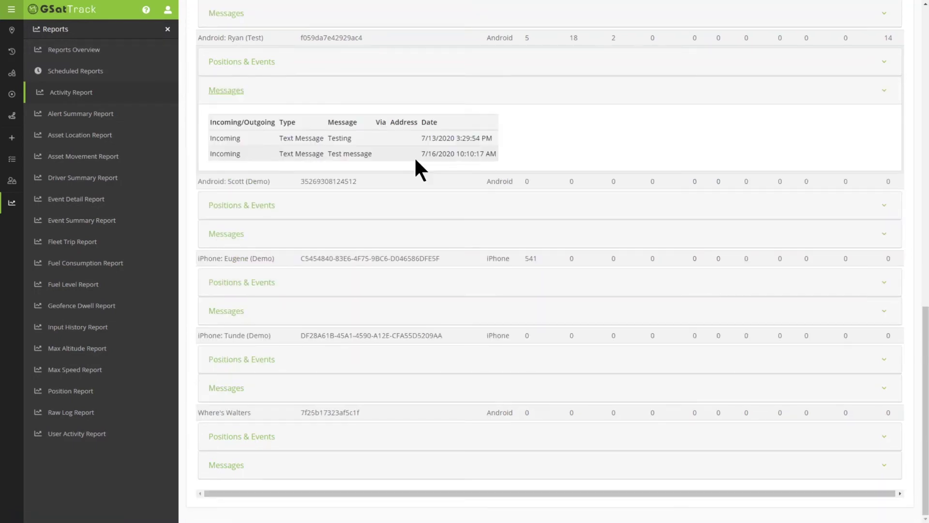
pyautogui.scroll(5, 415, 156)
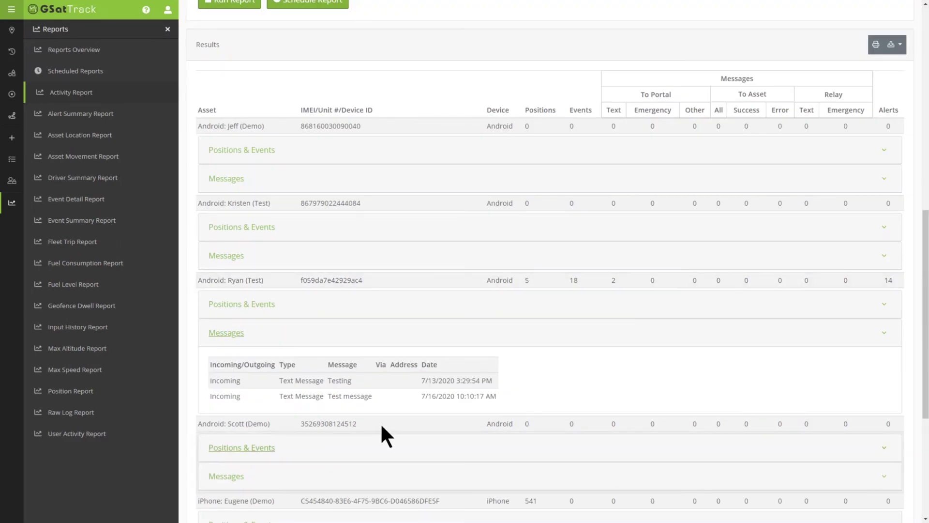
pyautogui.click(262, 313)
pyautogui.scroll(-4, 324, 312)
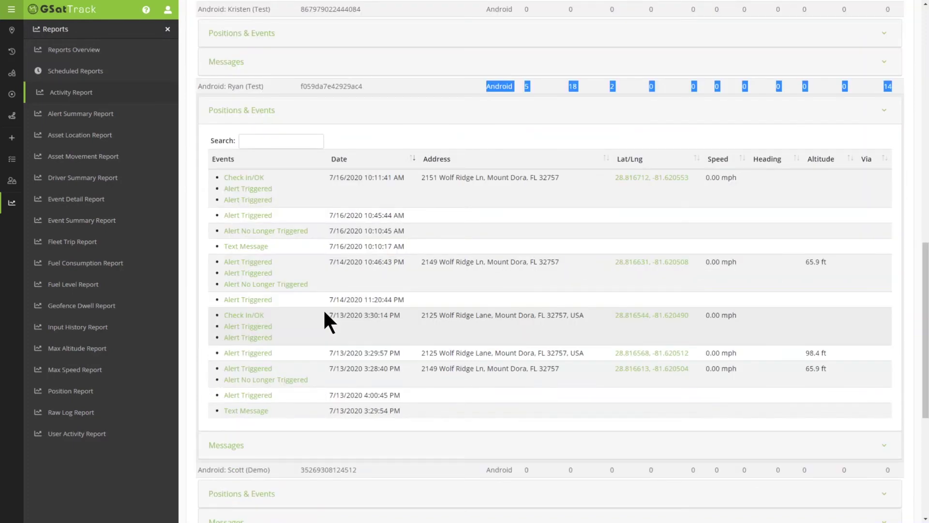
# Expand and review the positions and events of the iPhone demo asset with recorded positions.
pyautogui.scroll(-4, 325, 313)
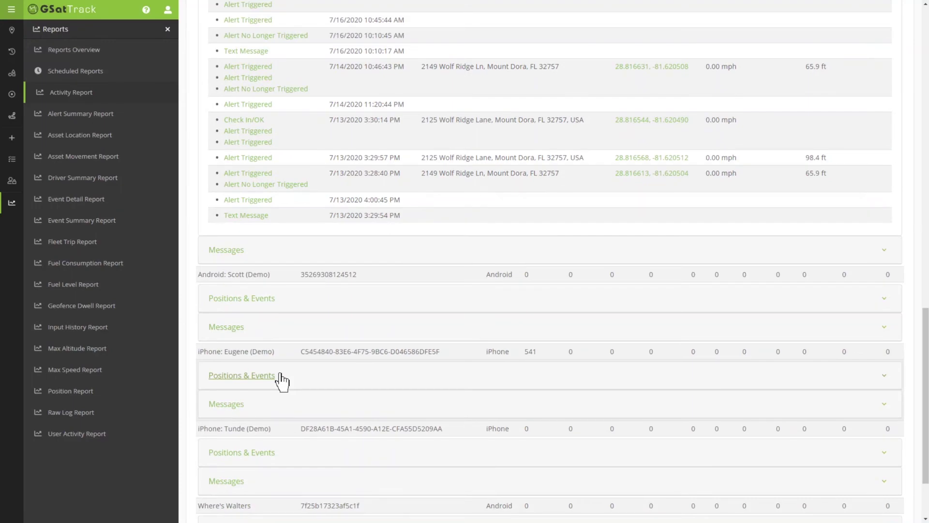
pyautogui.scroll(-1, 282, 382)
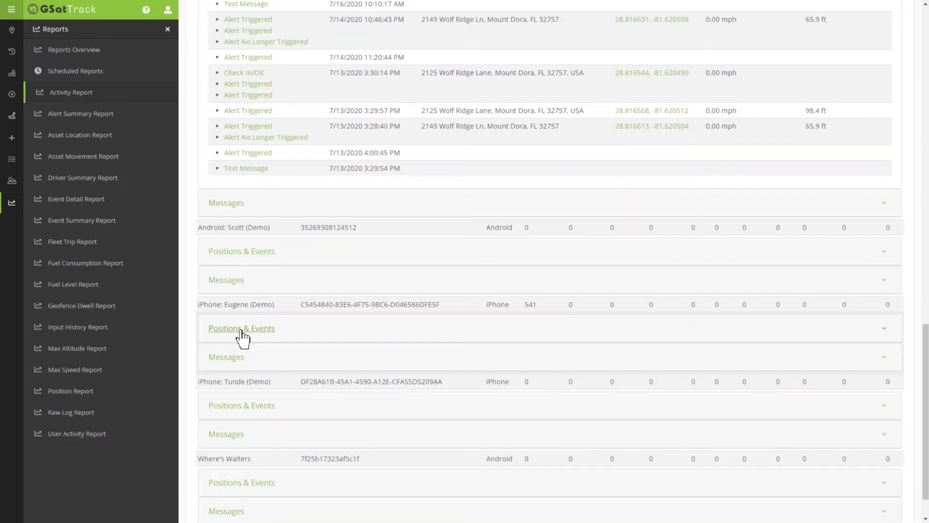
pyautogui.click(242, 329)
pyautogui.scroll(-3, 499, 352)
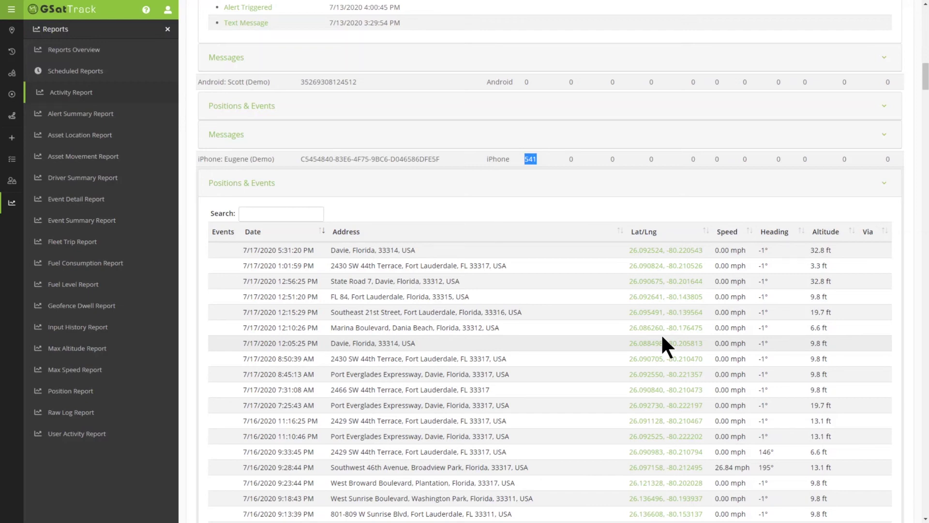
pyautogui.scroll(15, 722, 298)
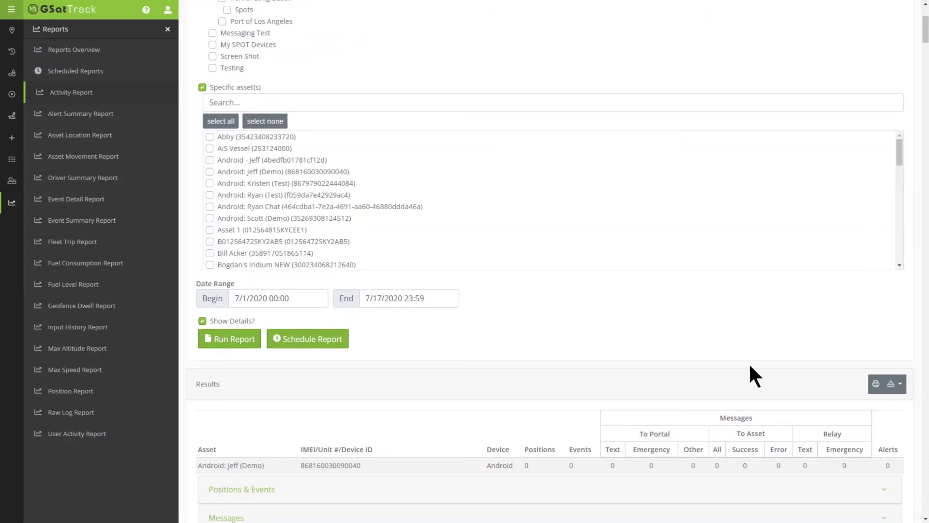
# Export the detailed Activity Report to Excel and open the exported workbook.
pyautogui.click(899, 384)
pyautogui.scroll(-5, 425, 411)
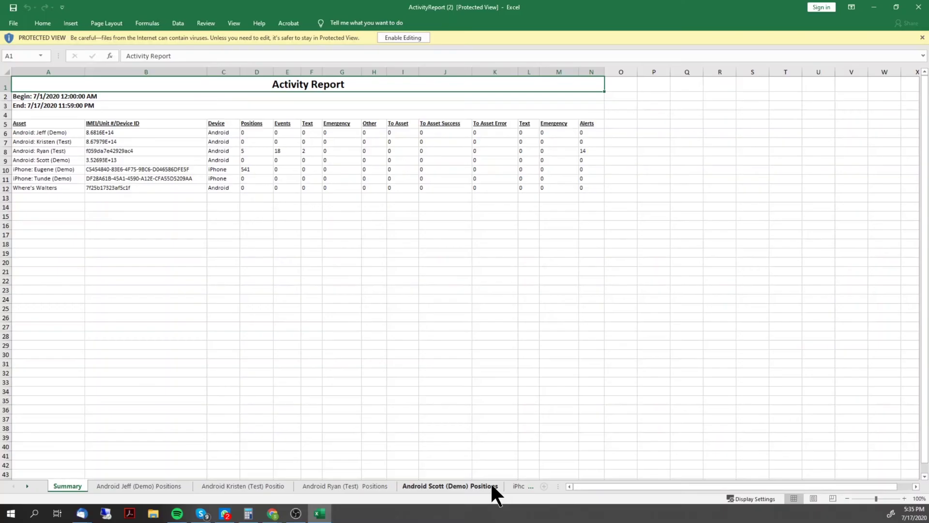
# Examine the iPhone demo asset's positions sheet in the exported workbook and its position list in the GSatTrack report.
pyautogui.click(519, 486)
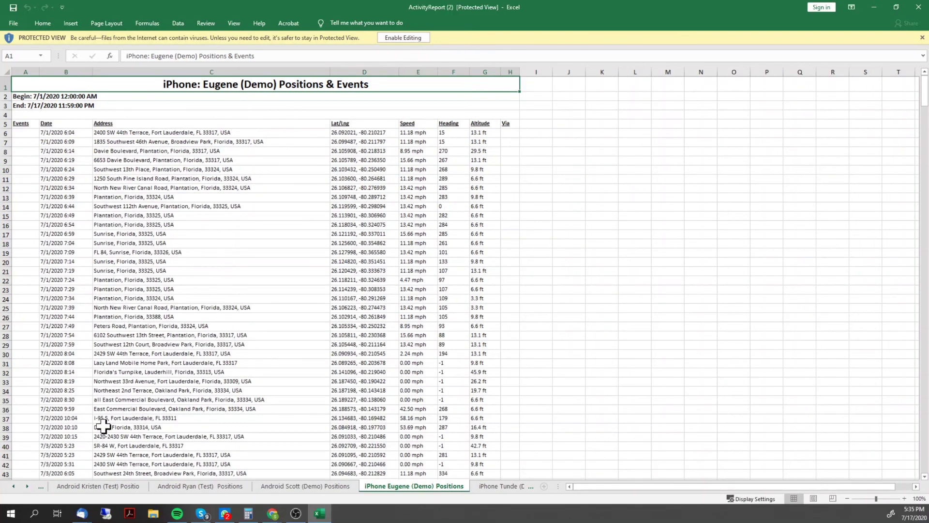
pyautogui.scroll(-2, 436, 435)
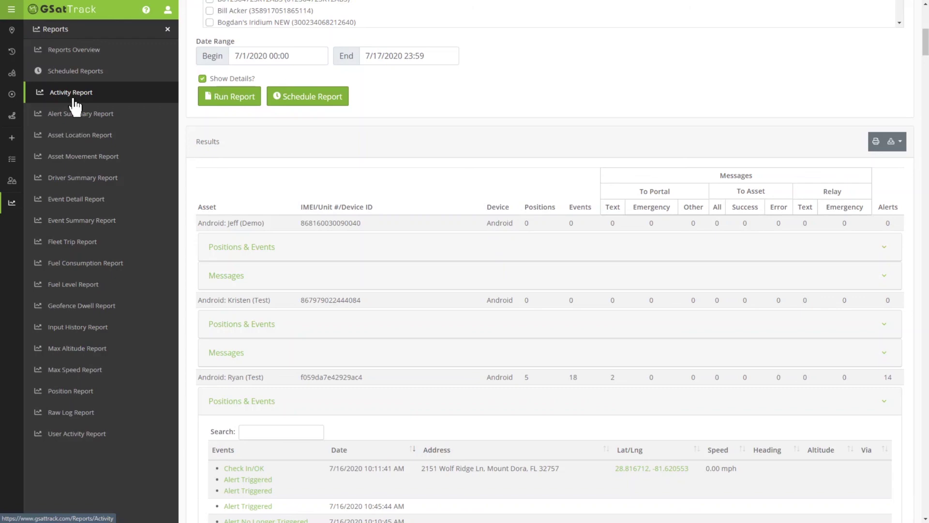
pyautogui.scroll(-15, 831, 96)
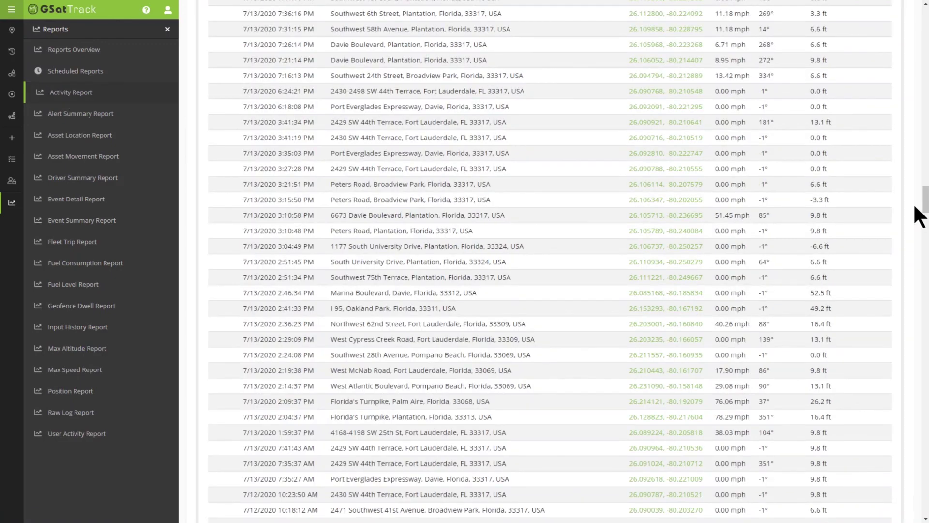